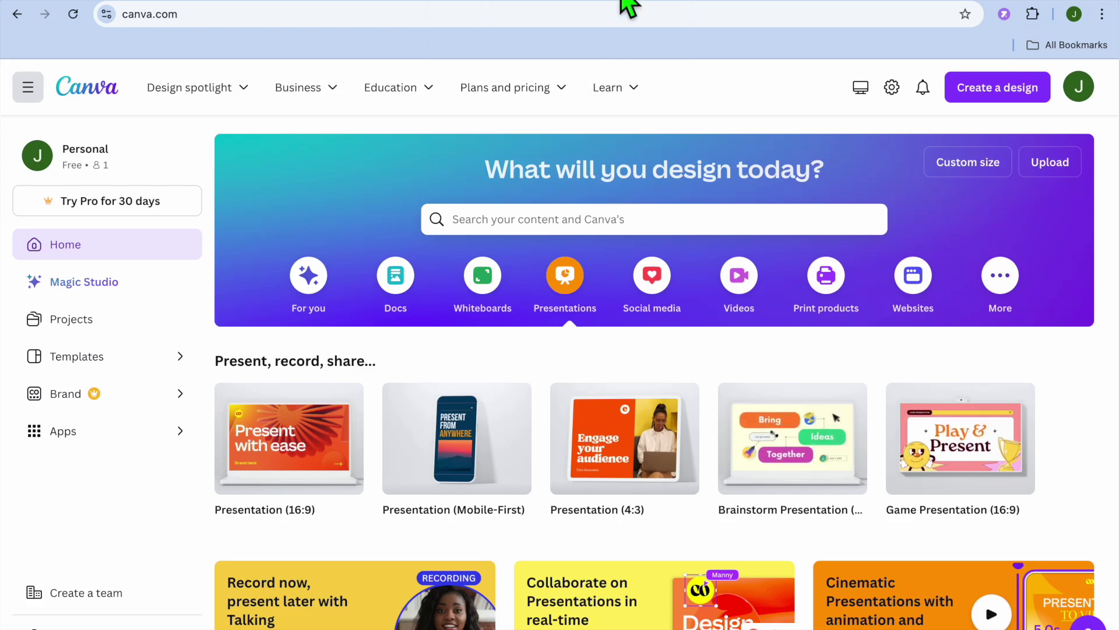
Step: Create a blank 16:9 presentation and apply all 13 pages of the green Business Proposal template
{"action": "key", "text": "ctrl+Tab"}
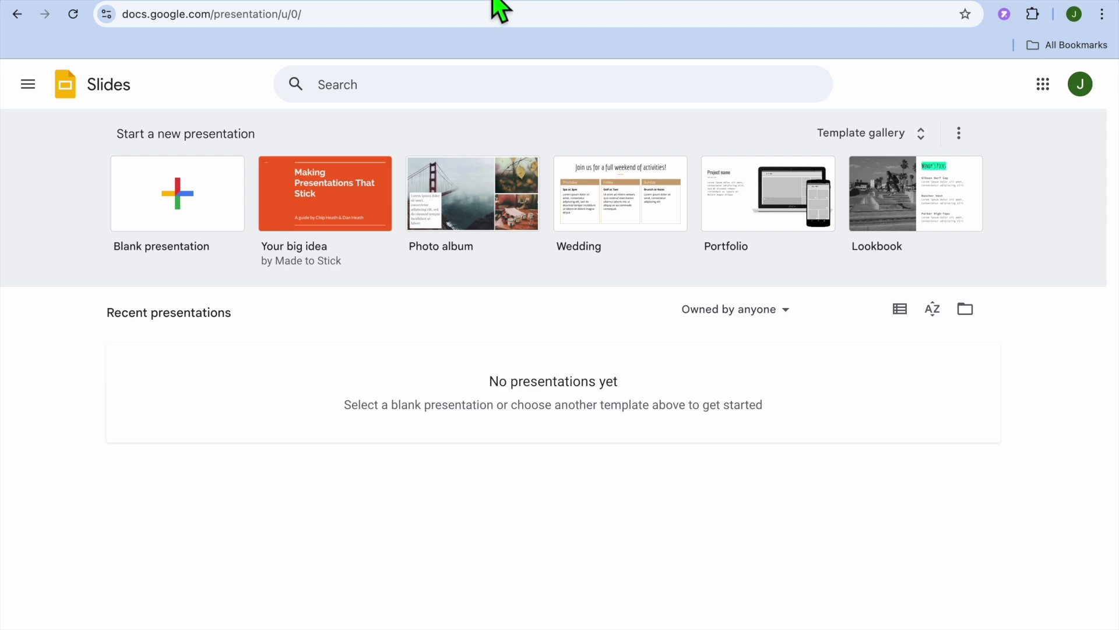
{"action": "key", "text": "ctrl+shift+Tab"}
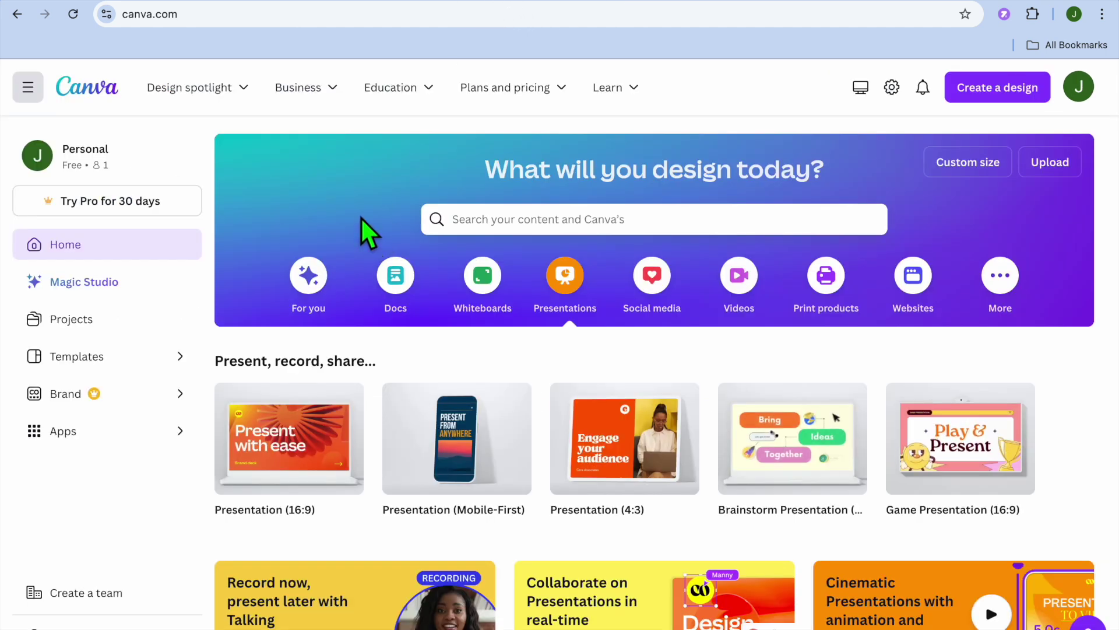
{"action": "left_click", "coordinate": [281, 457]}
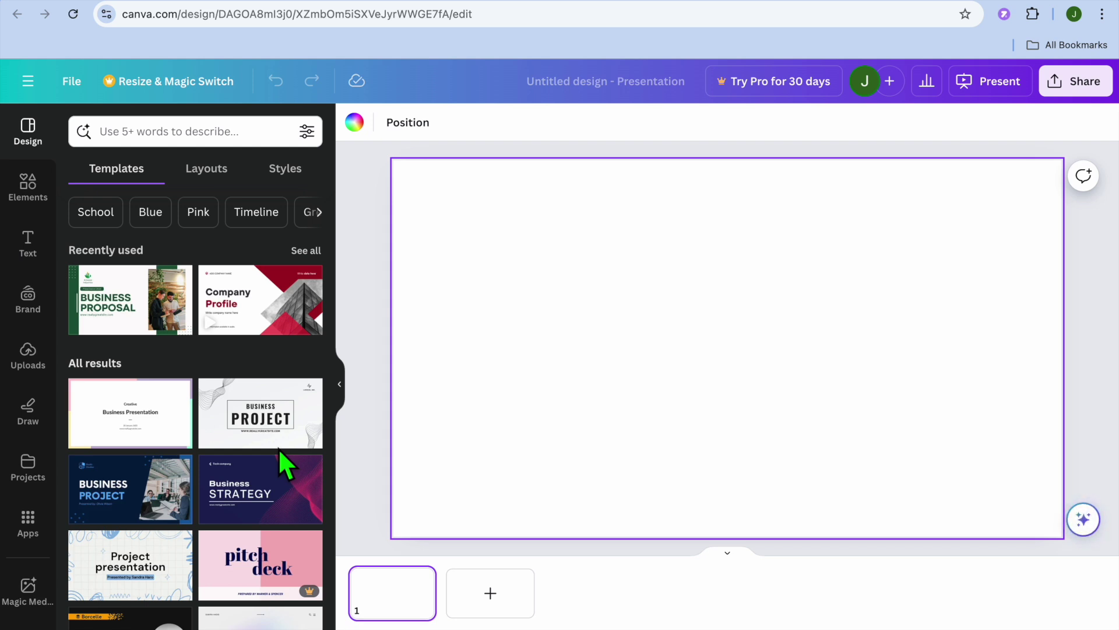
{"action": "left_click", "coordinate": [127, 304]}
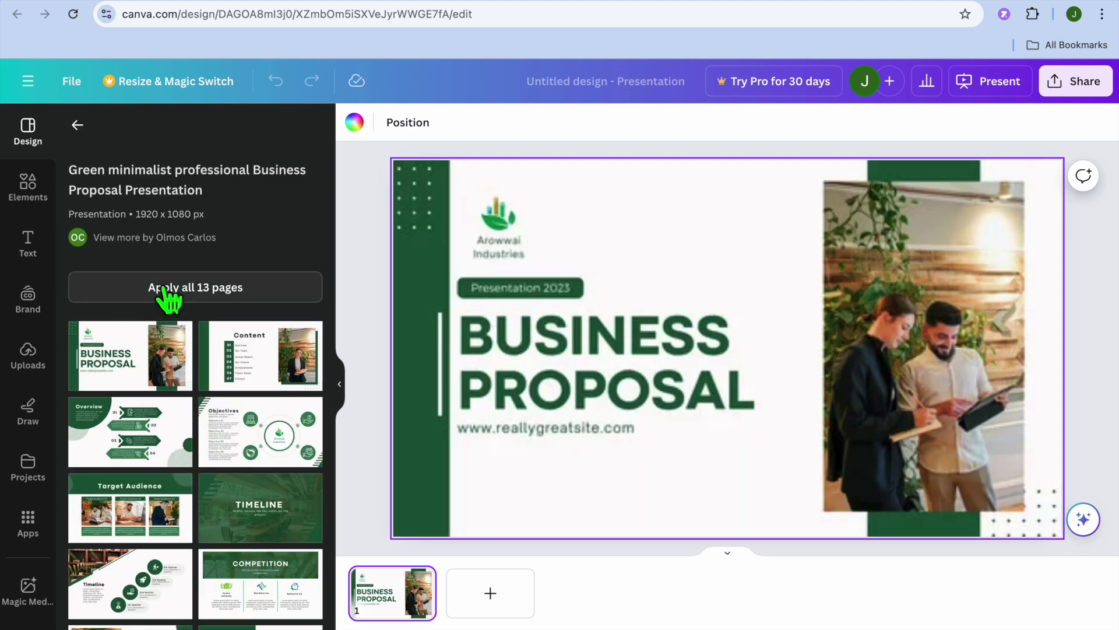
{"action": "left_click", "coordinate": [284, 287]}
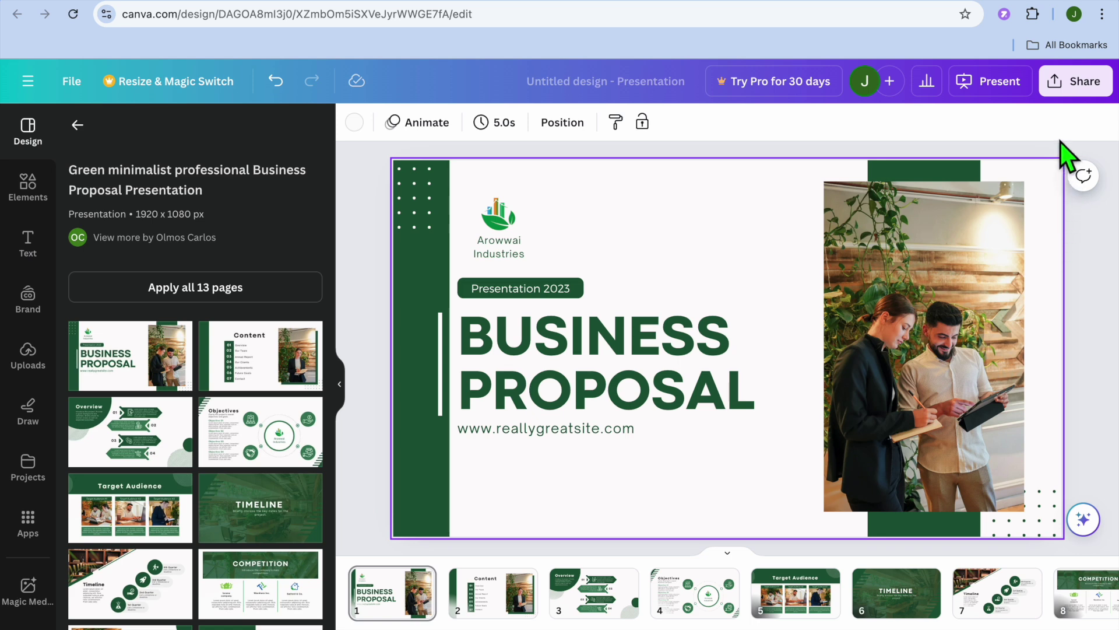
Step: From Share's full options, search 'goo', choose Google Drive and start linking a Google account
{"action": "left_click", "coordinate": [1062, 85]}
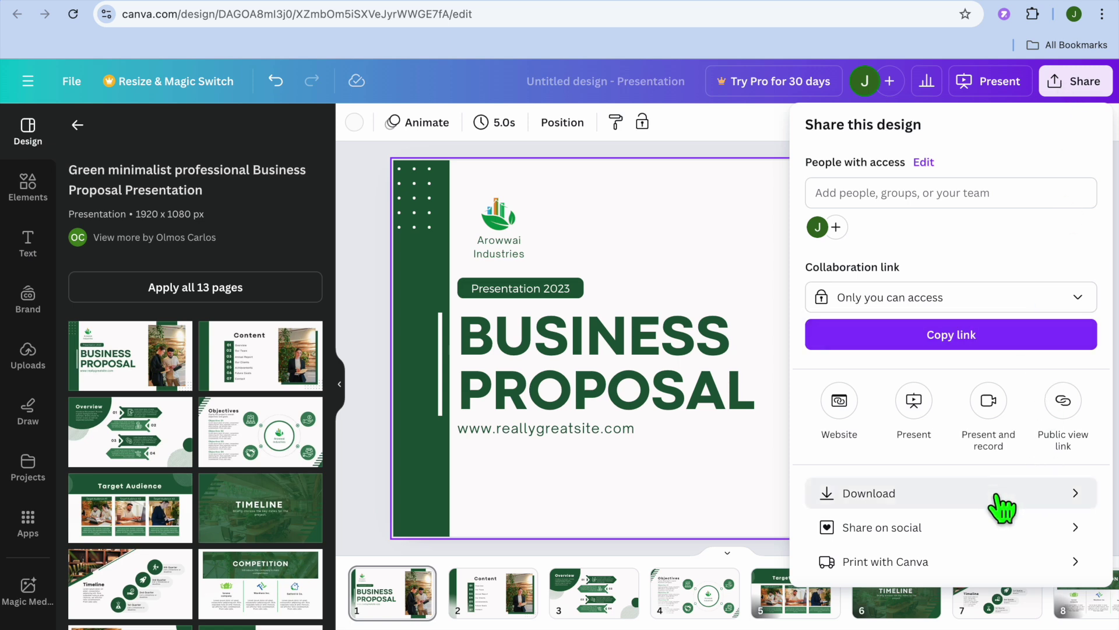
{"action": "scroll", "coordinate": [1006, 569], "scroll_direction": "down", "scroll_amount": 1}
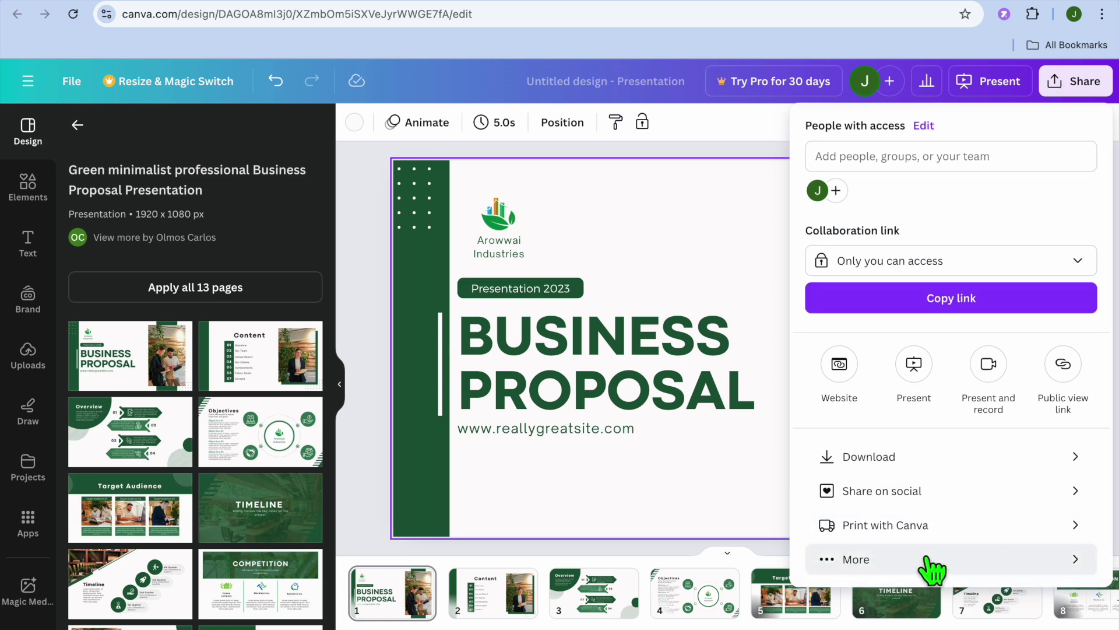
{"action": "left_click", "coordinate": [905, 573]}
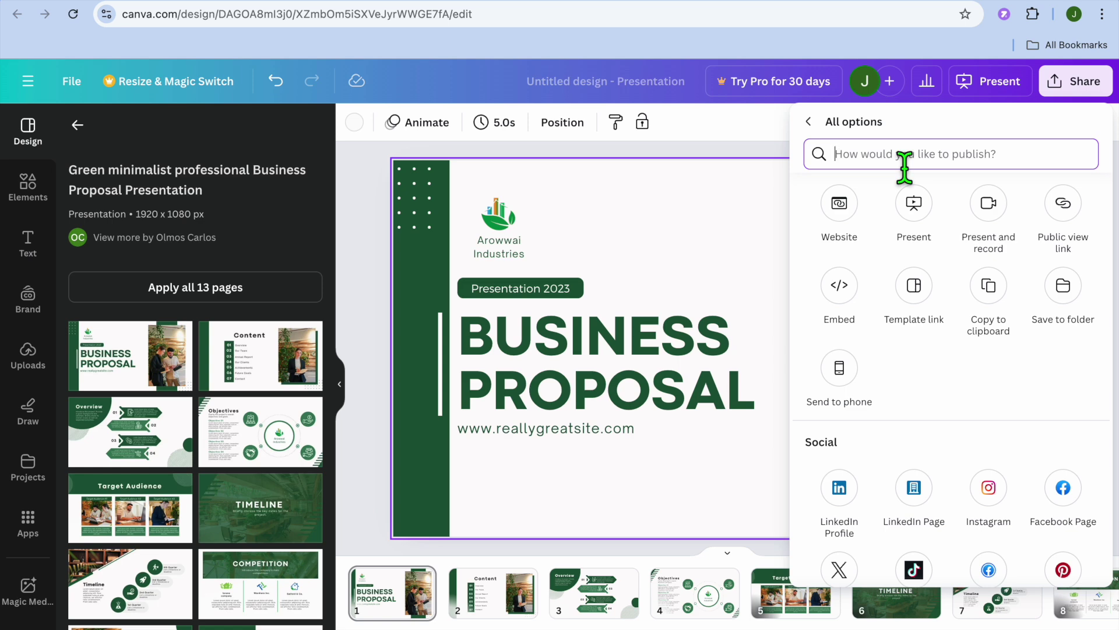
{"action": "type", "text": "goo"}
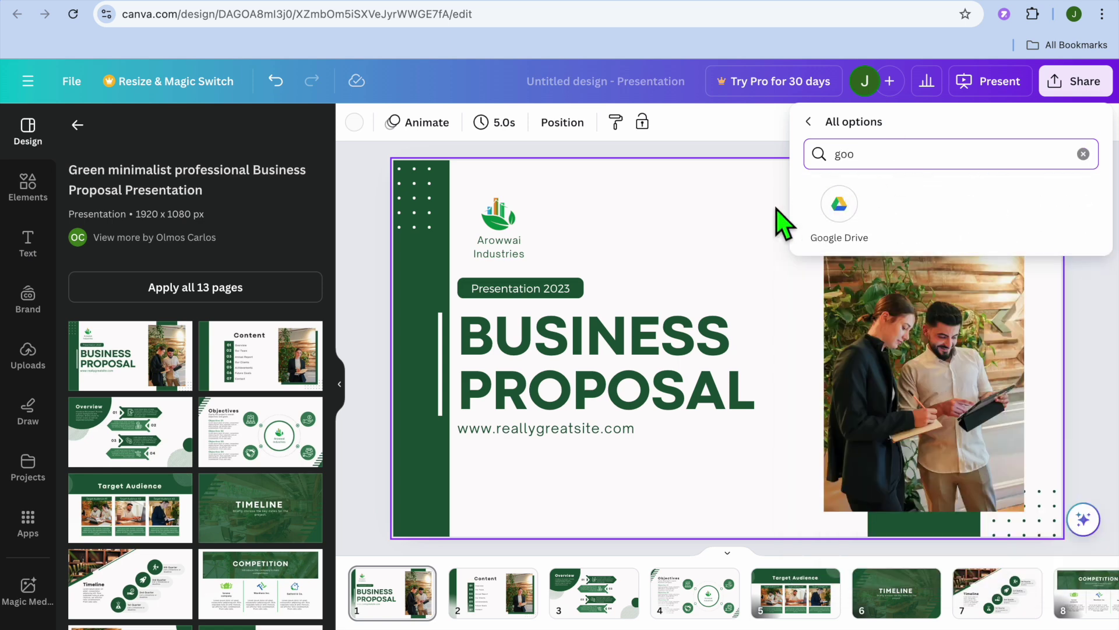
{"action": "left_click", "coordinate": [840, 211]}
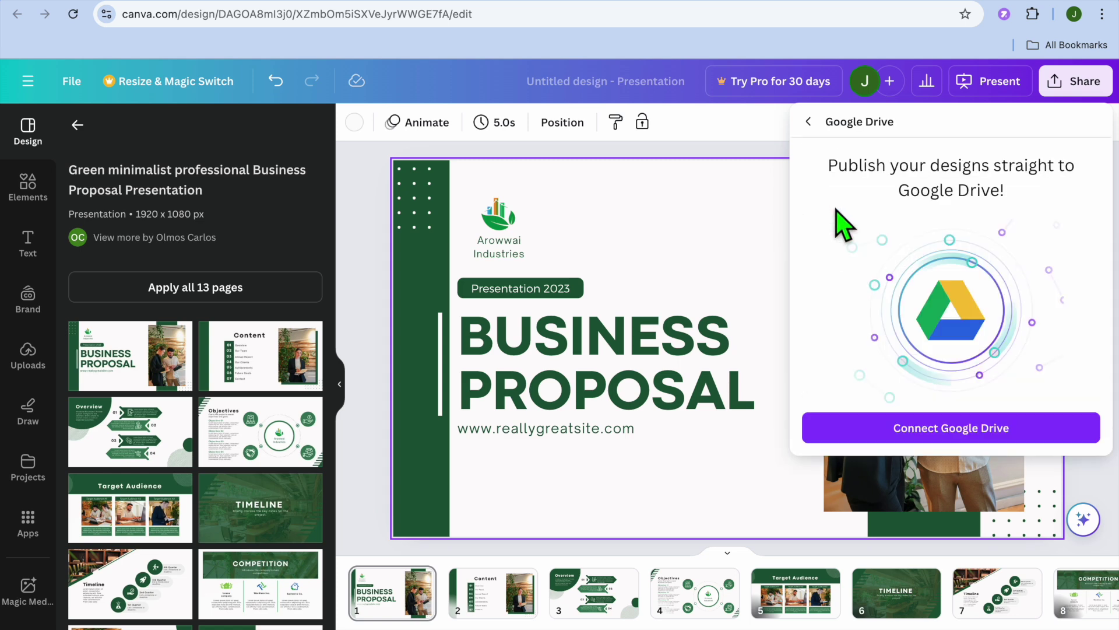
{"action": "left_click", "coordinate": [917, 430]}
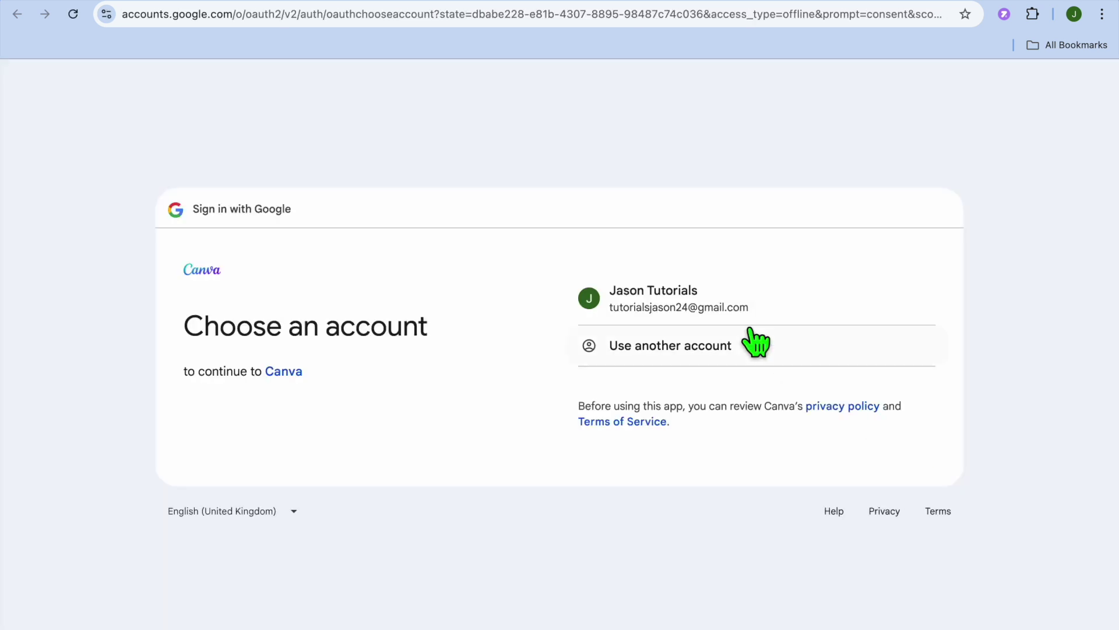
Step: Sign in with the existing Google account and grant Canva every requested Drive permission
{"action": "left_click", "coordinate": [727, 309]}
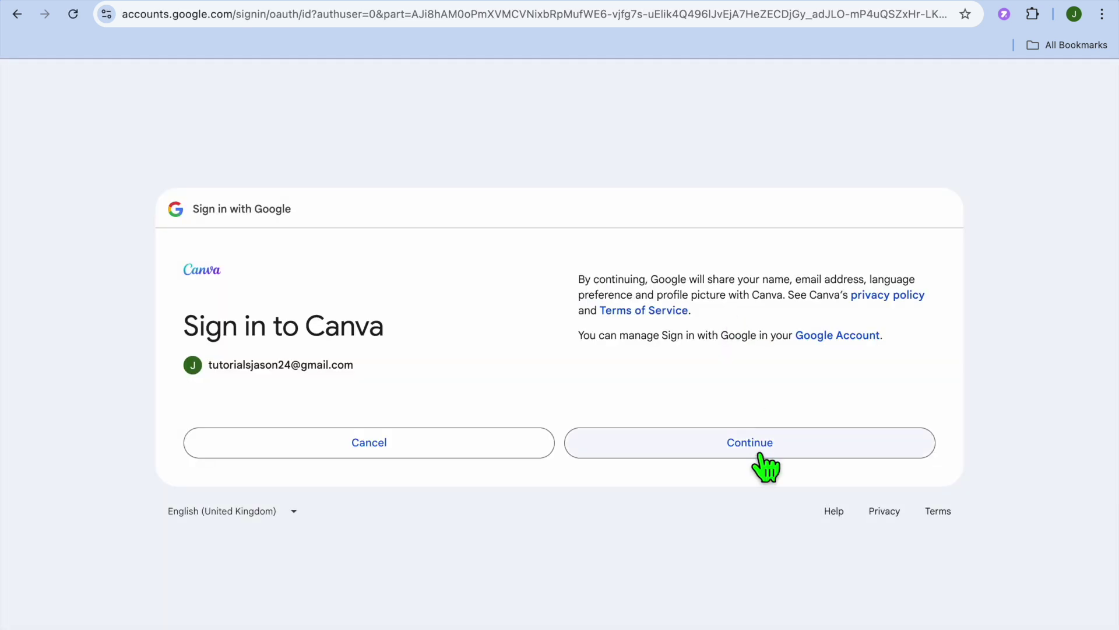
{"action": "left_click", "coordinate": [761, 456]}
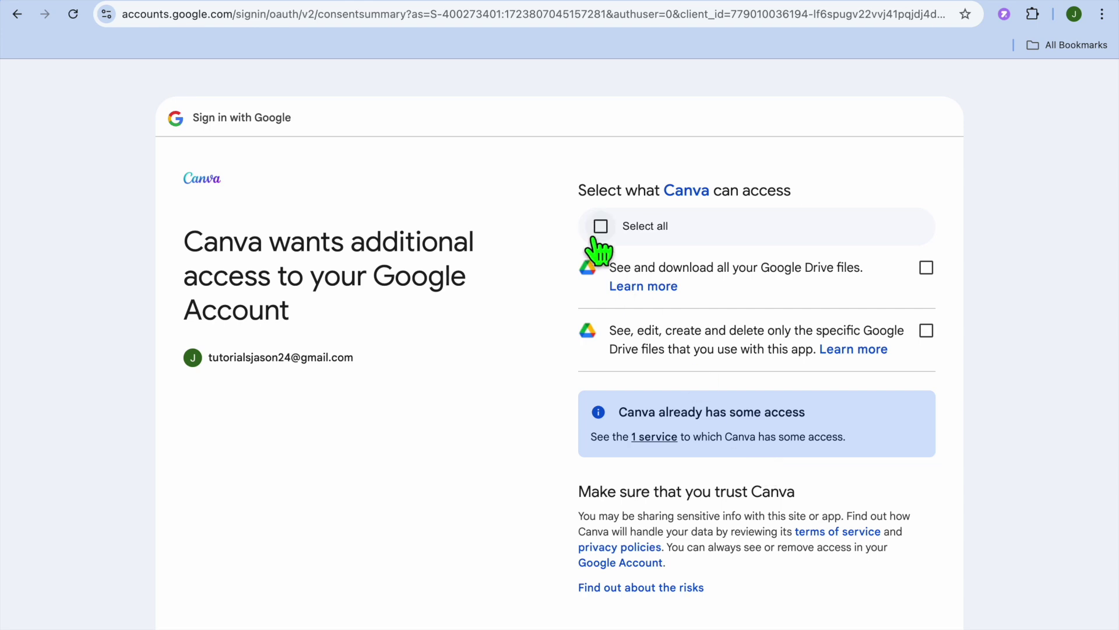
{"action": "left_click", "coordinate": [601, 230]}
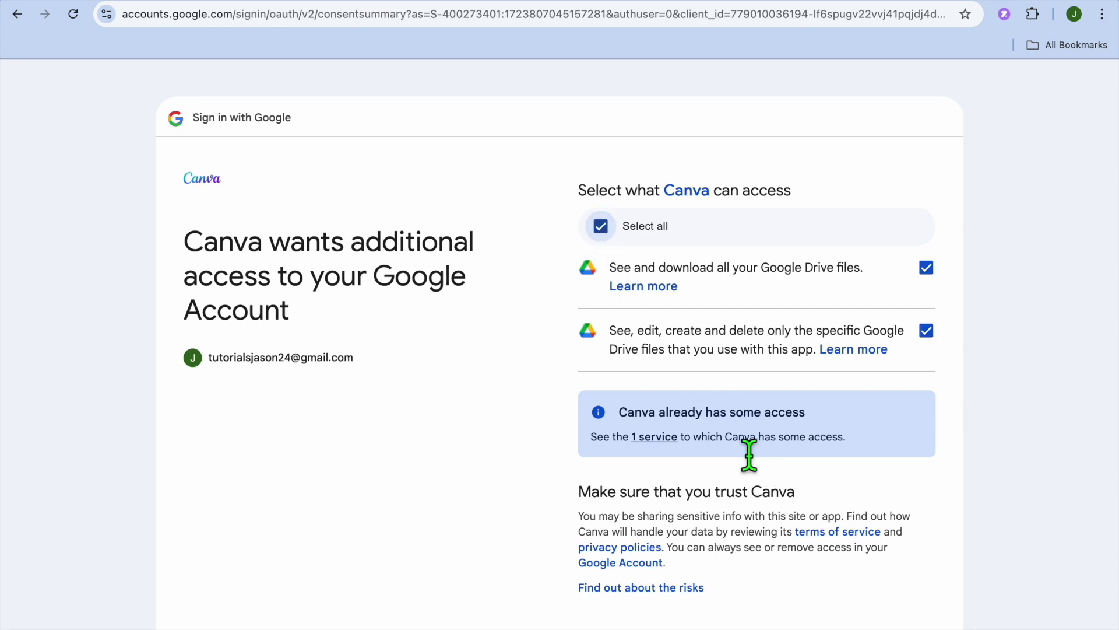
{"action": "scroll", "coordinate": [750, 455], "scroll_direction": "down", "scroll_amount": 3}
{"action": "left_click", "coordinate": [741, 548]}
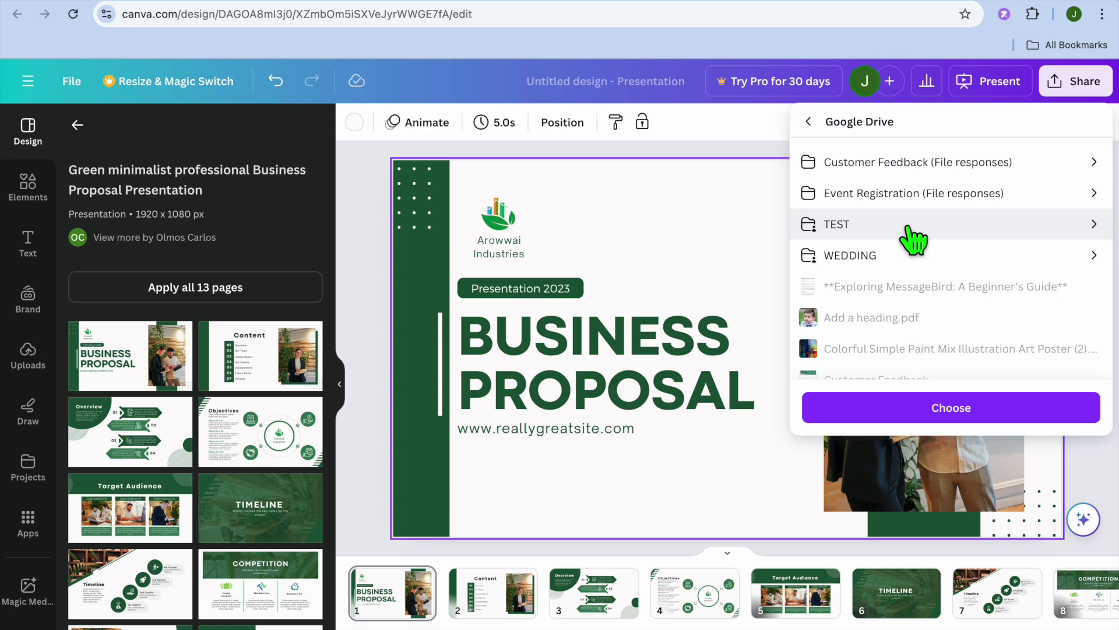
Step: Save the design as a PPTX file to the TEST folder in Google Drive, then open it
{"action": "left_click", "coordinate": [906, 230]}
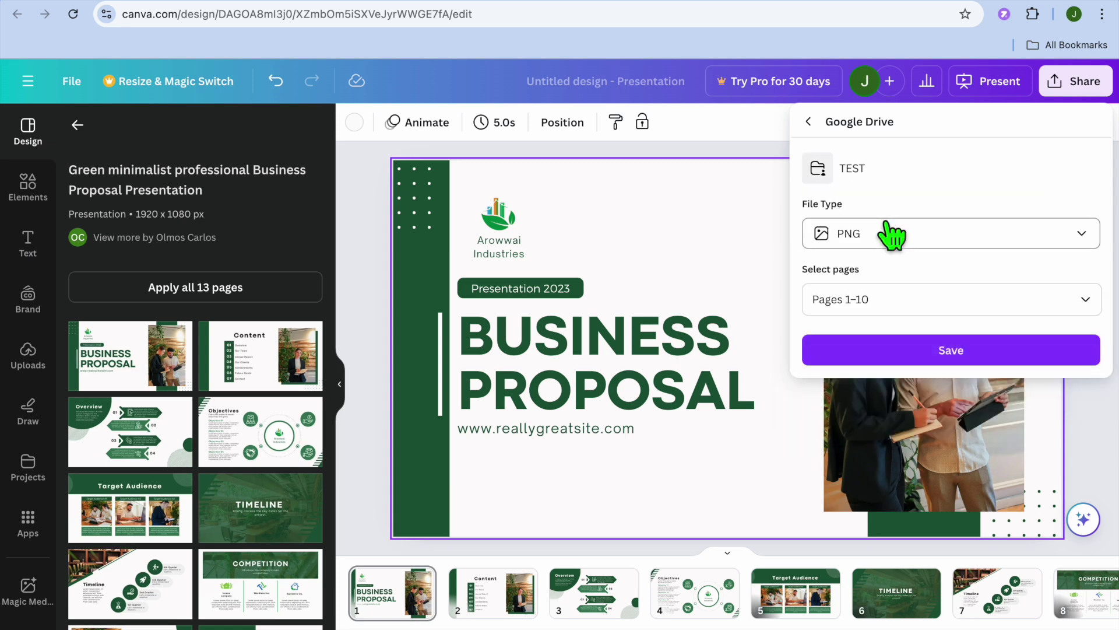
{"action": "left_click", "coordinate": [906, 248]}
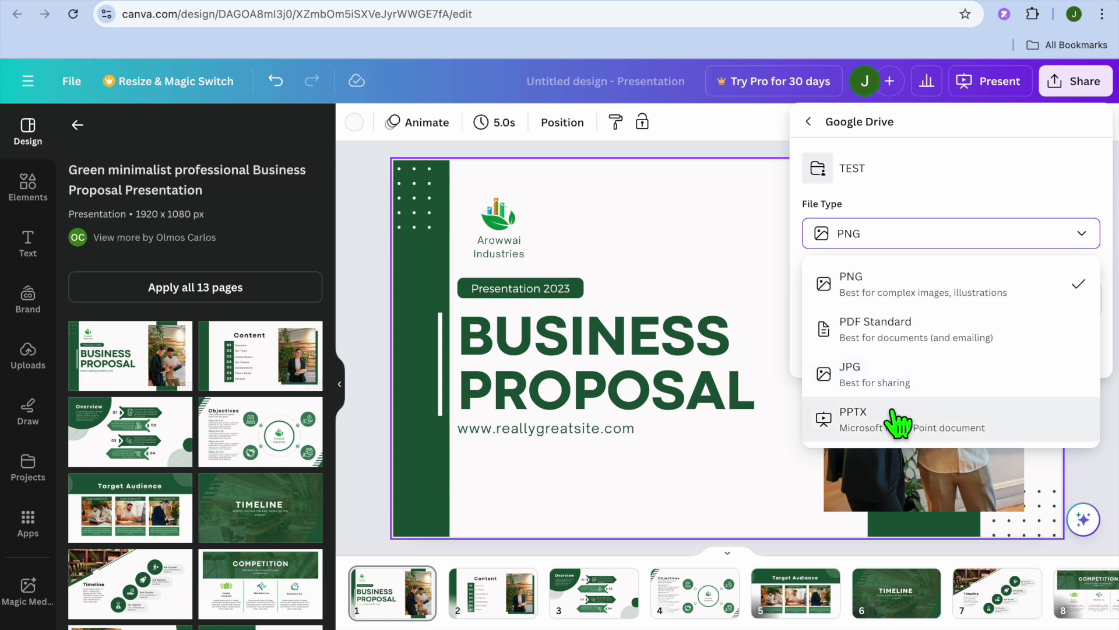
{"action": "left_click", "coordinate": [989, 432]}
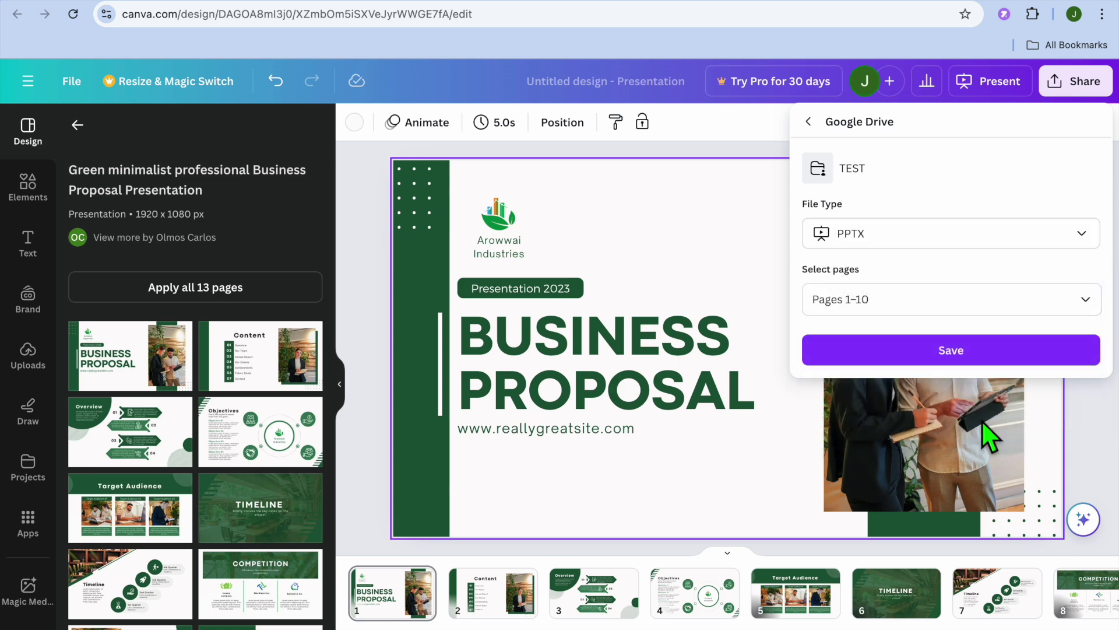
{"action": "left_click", "coordinate": [908, 361]}
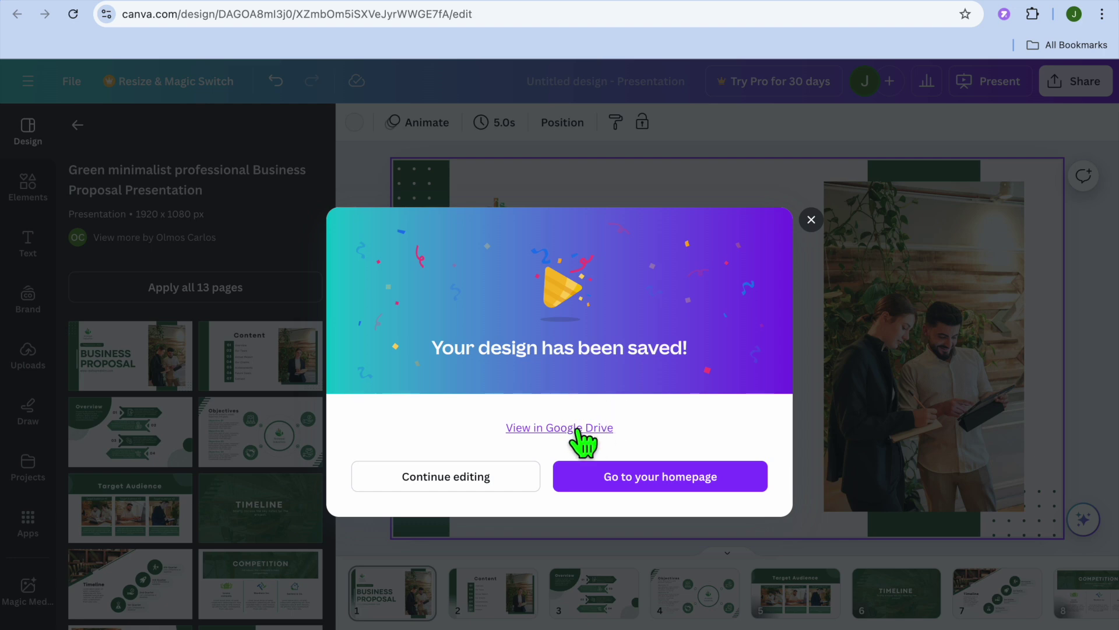
{"action": "left_click", "coordinate": [577, 429]}
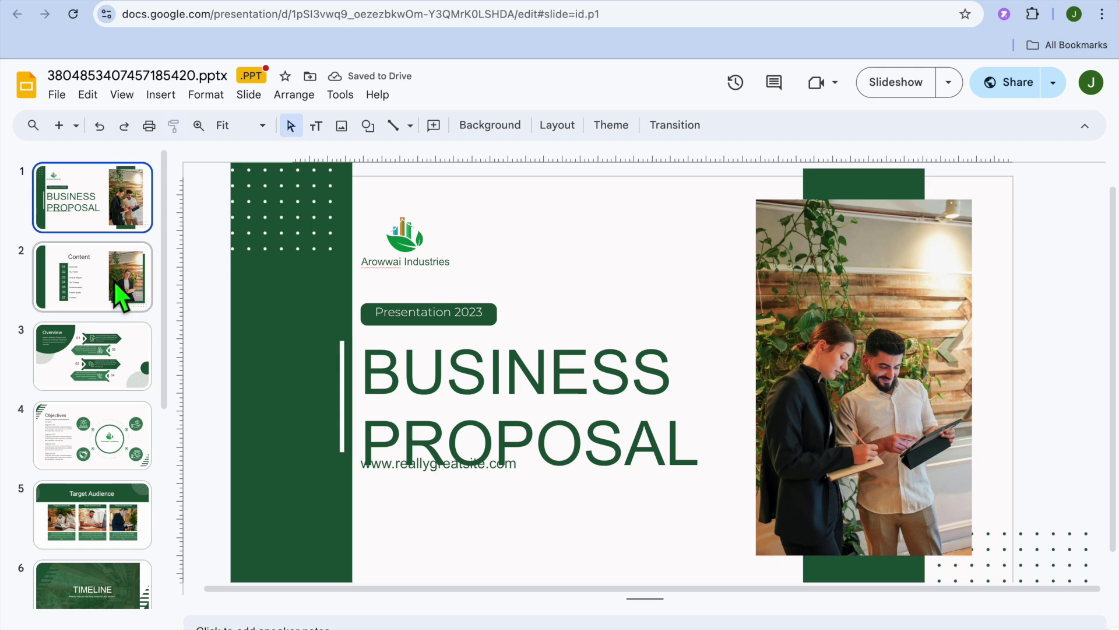
Step: Browse the Content, Overview, Target Audience and Timeline slides of the exported .pptx deck
{"action": "left_click", "coordinate": [111, 282]}
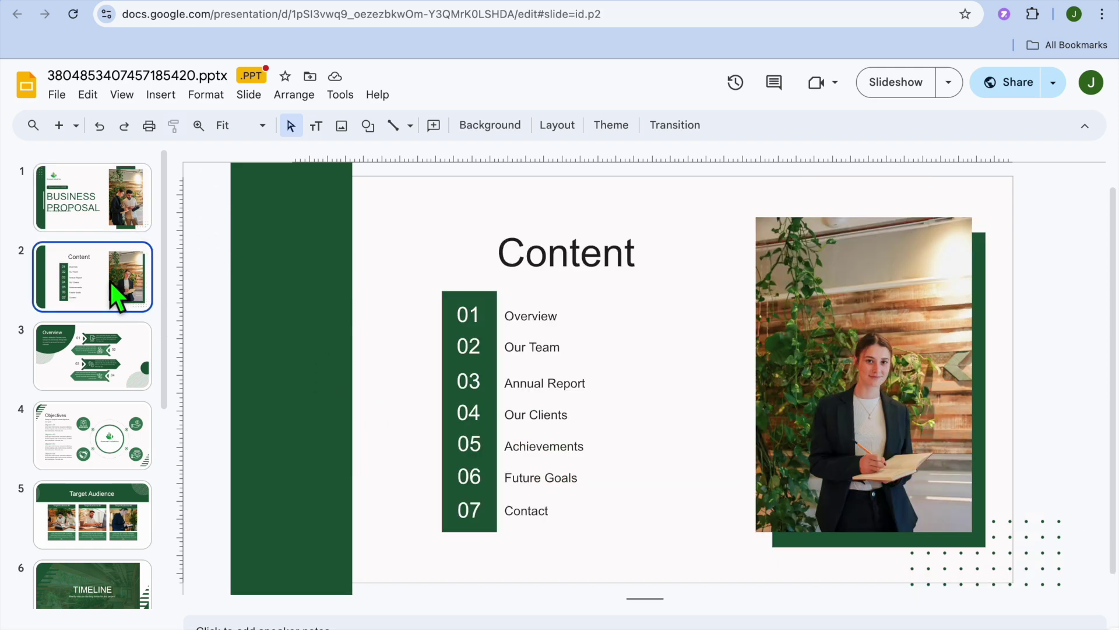
{"action": "left_click", "coordinate": [101, 363]}
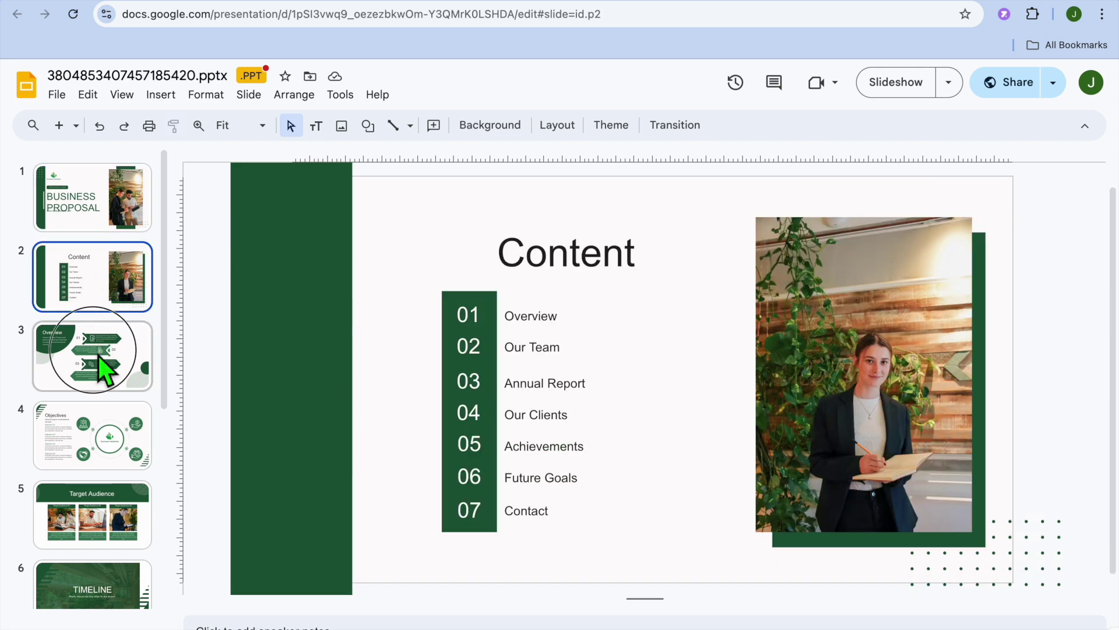
{"action": "left_click", "coordinate": [115, 435]}
{"action": "left_click", "coordinate": [110, 527]}
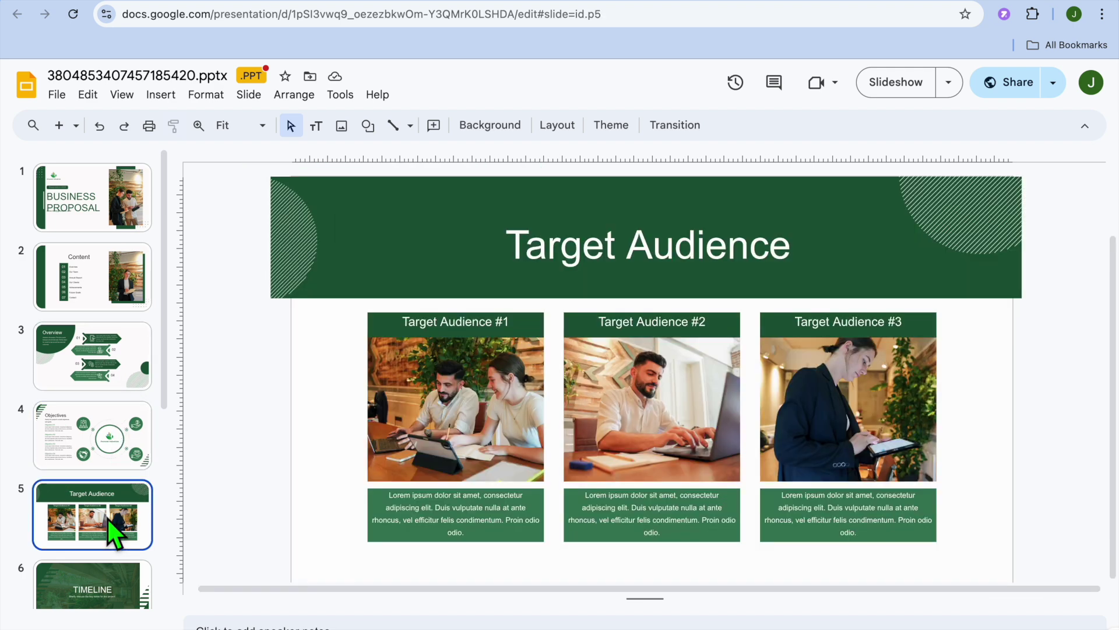
{"action": "left_click", "coordinate": [103, 586]}
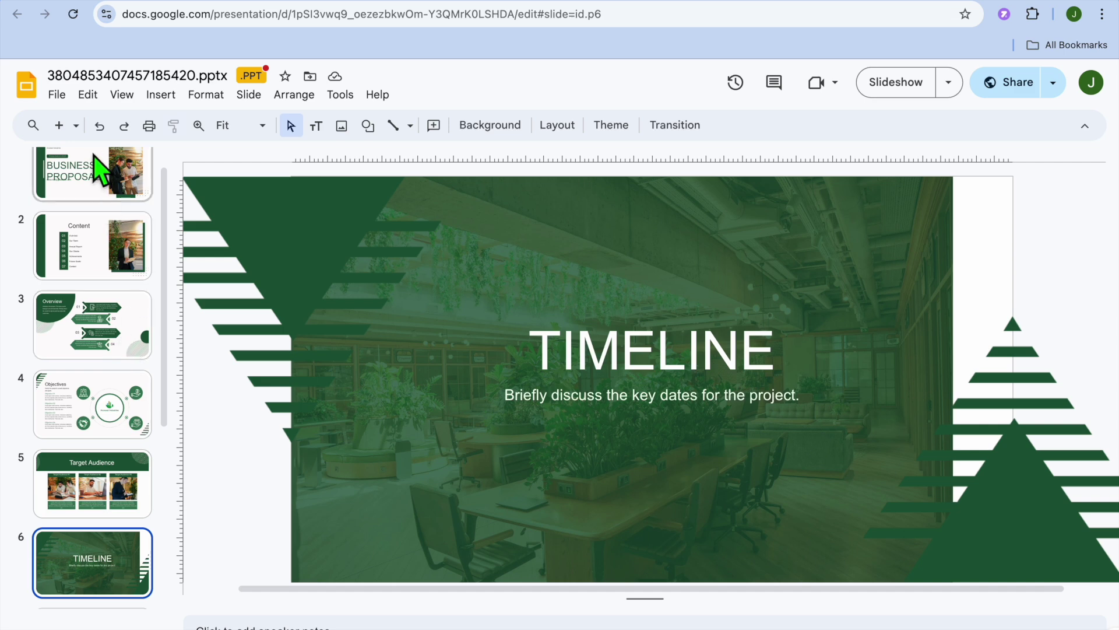
{"action": "left_click", "coordinate": [57, 95]}
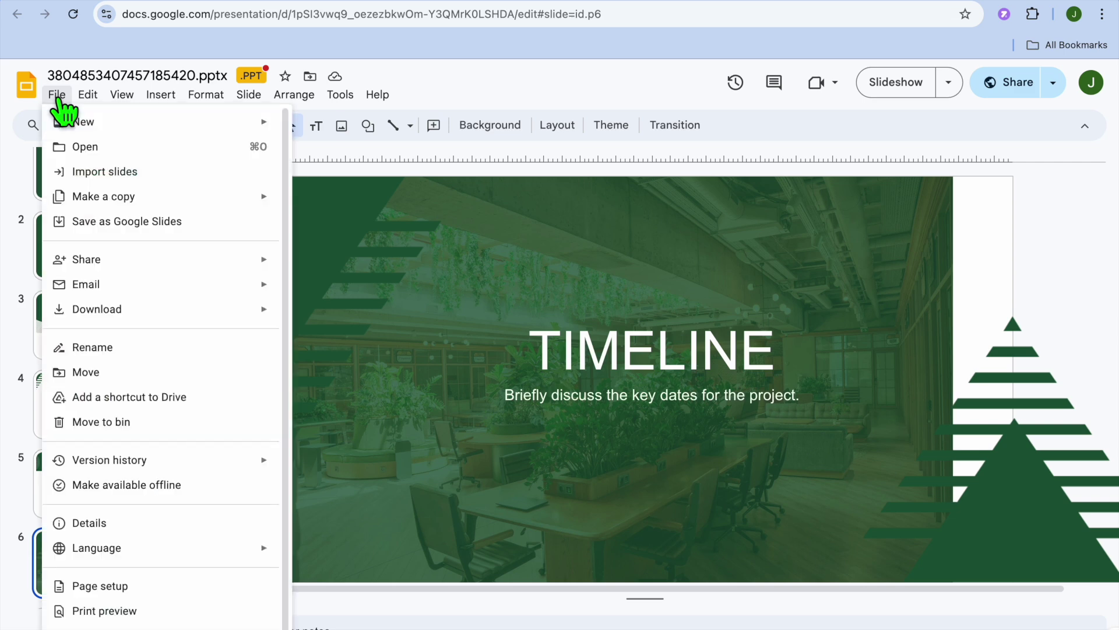
Step: Save the .pptx as Google Slides, dismiss the GIFs and stickers tip, and show the Content slide
{"action": "left_click", "coordinate": [98, 222]}
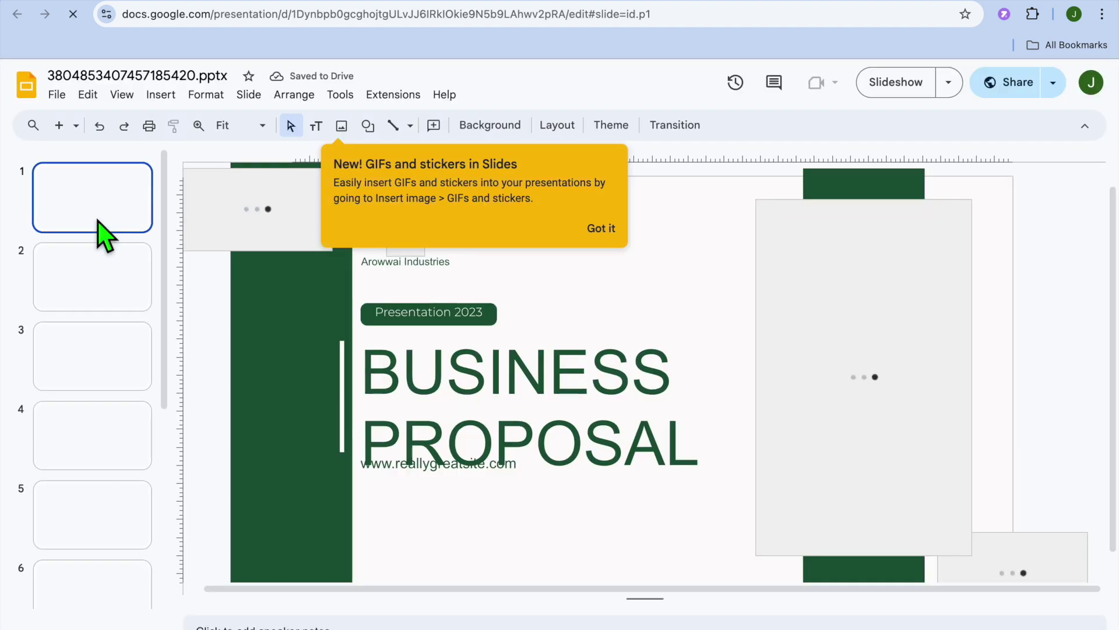
{"action": "left_click", "coordinate": [601, 229]}
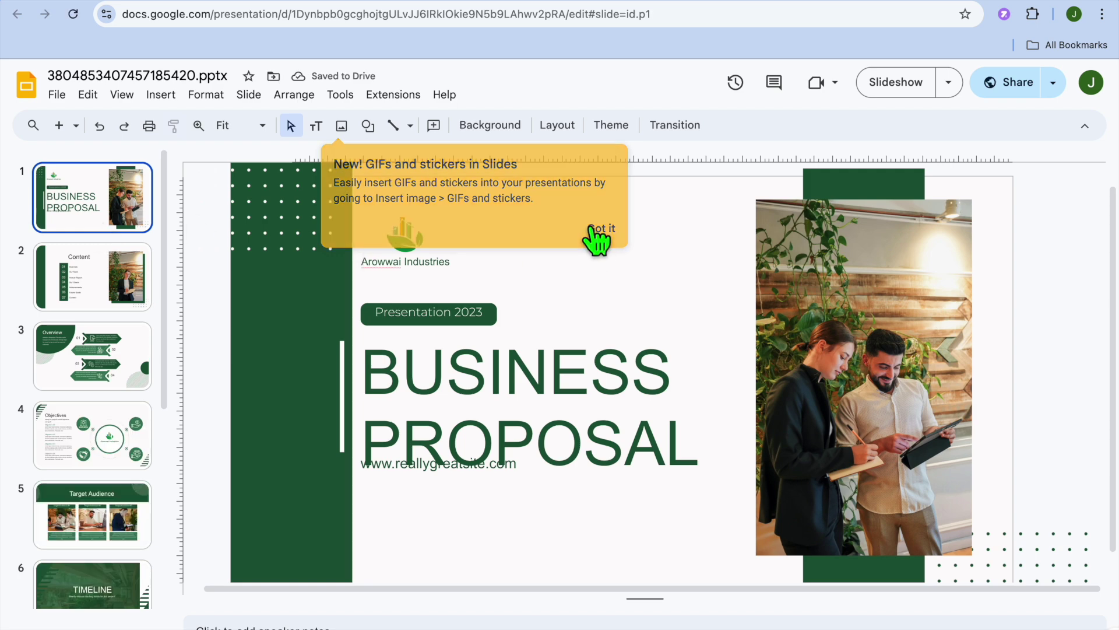
{"action": "left_click", "coordinate": [91, 287]}
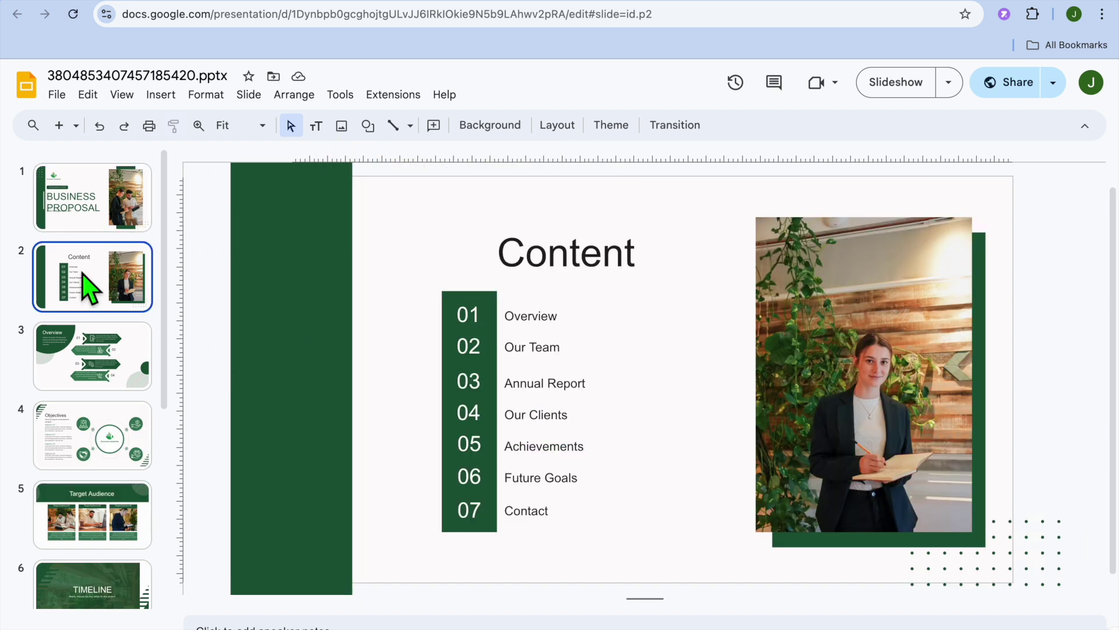
{"action": "left_click", "coordinate": [528, 389]}
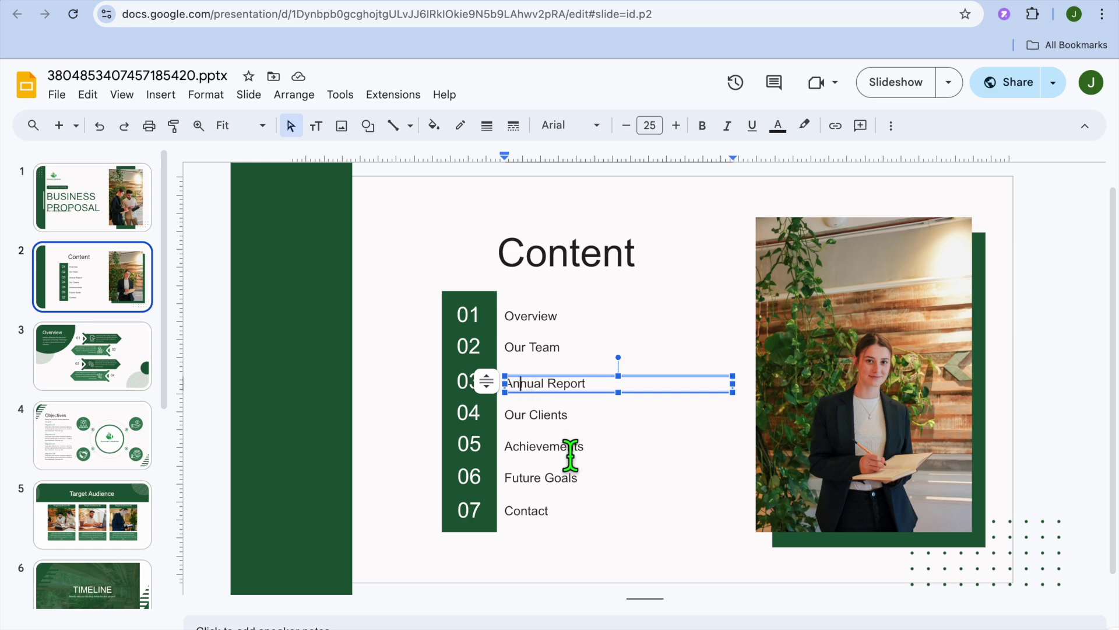
{"action": "left_click", "coordinate": [574, 424]}
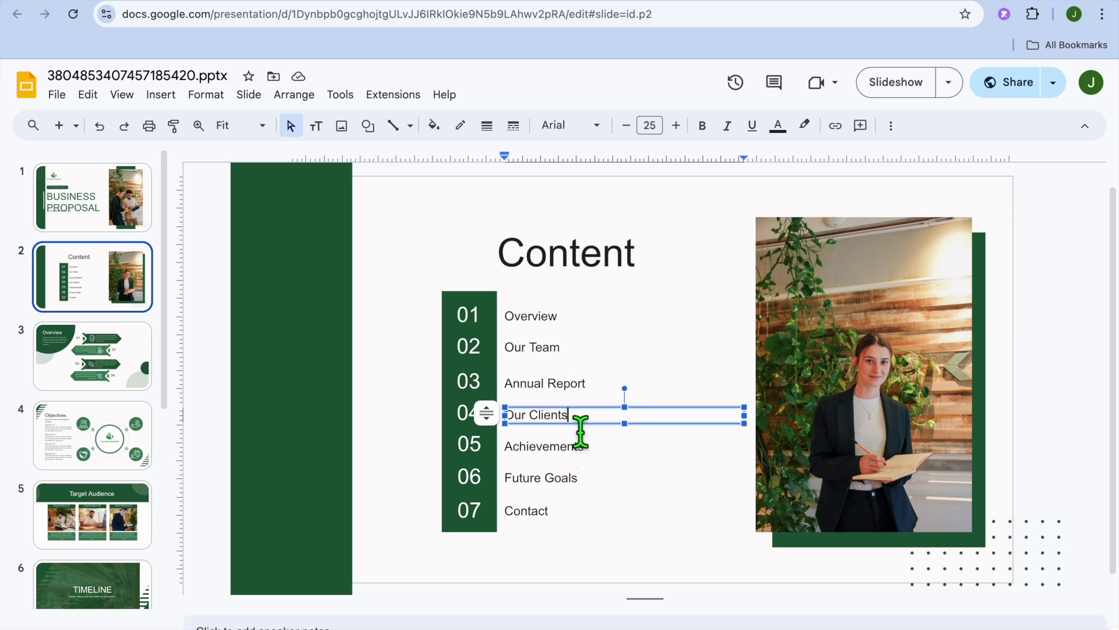
{"action": "scroll", "coordinate": [568, 432], "scroll_direction": "down", "scroll_amount": 1}
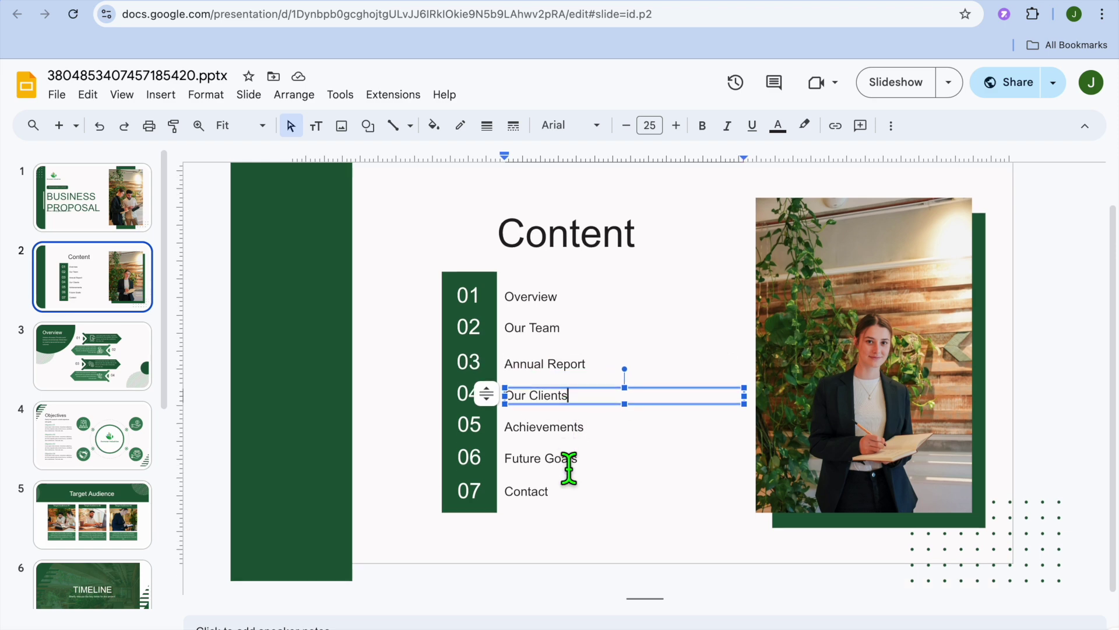
{"action": "left_click", "coordinate": [571, 437]}
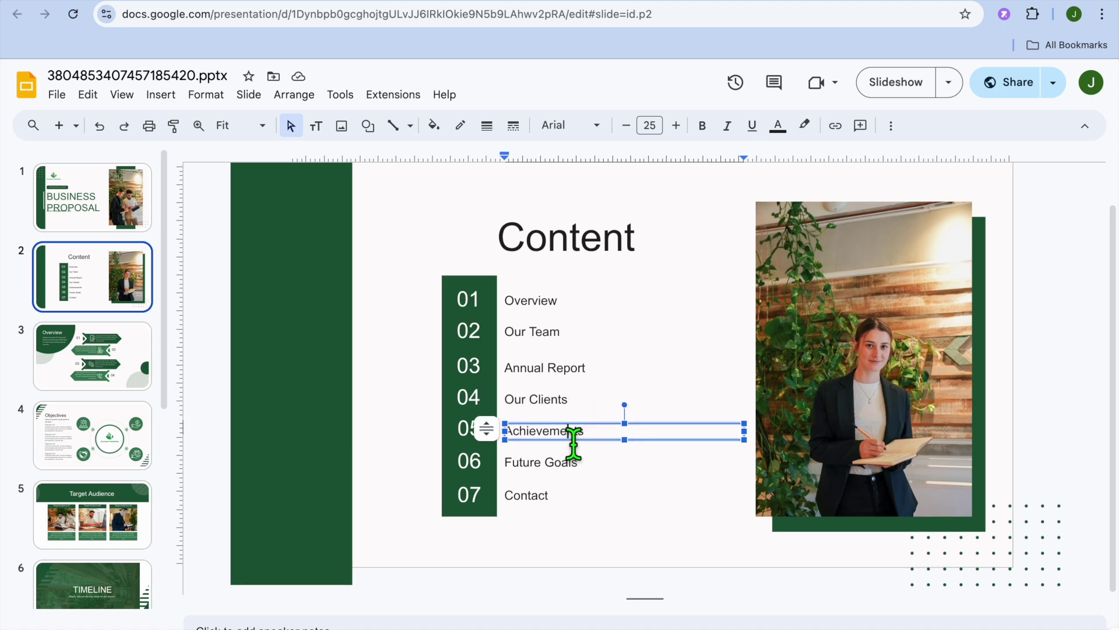
{"action": "scroll", "coordinate": [574, 443], "scroll_direction": "up", "scroll_amount": 2}
{"action": "left_click", "coordinate": [562, 331]}
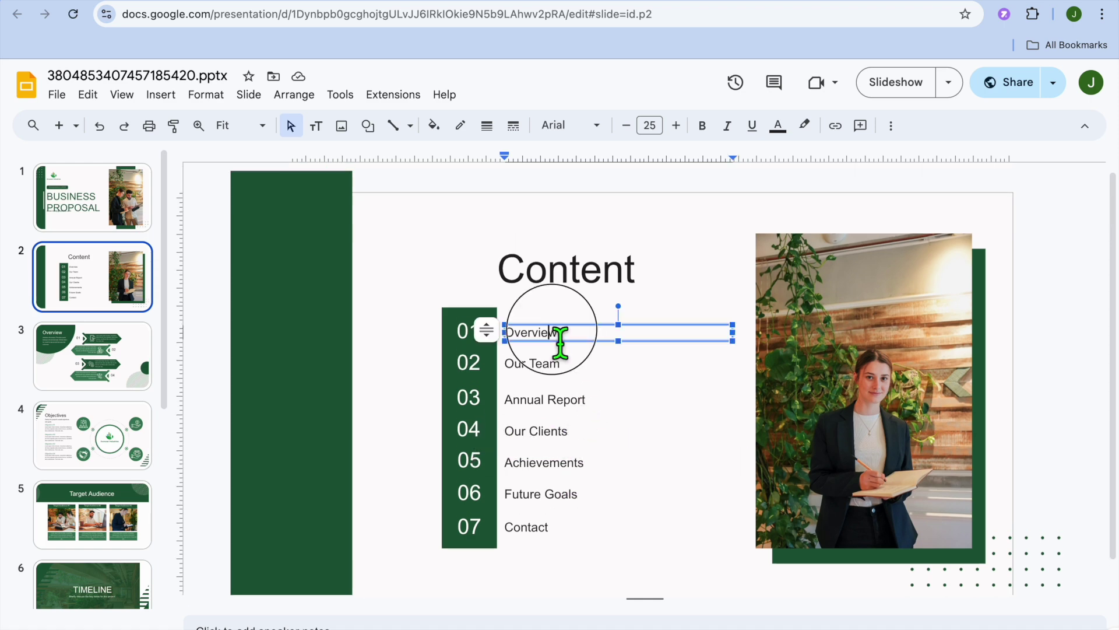
{"action": "left_click", "coordinate": [319, 318]}
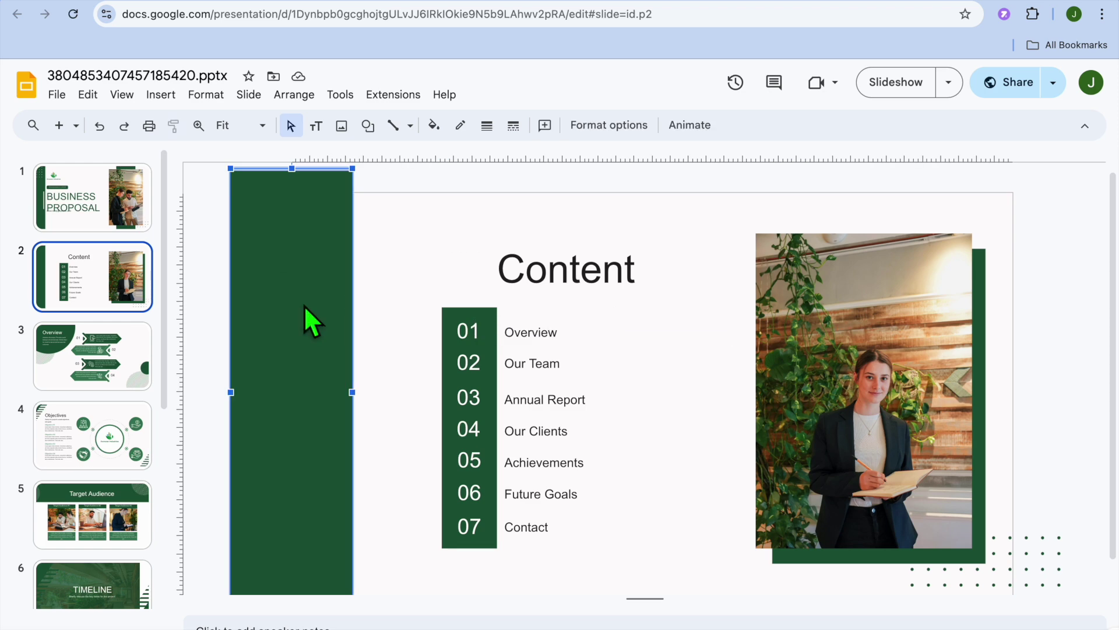
{"action": "scroll", "coordinate": [305, 306], "scroll_direction": "down", "scroll_amount": 2}
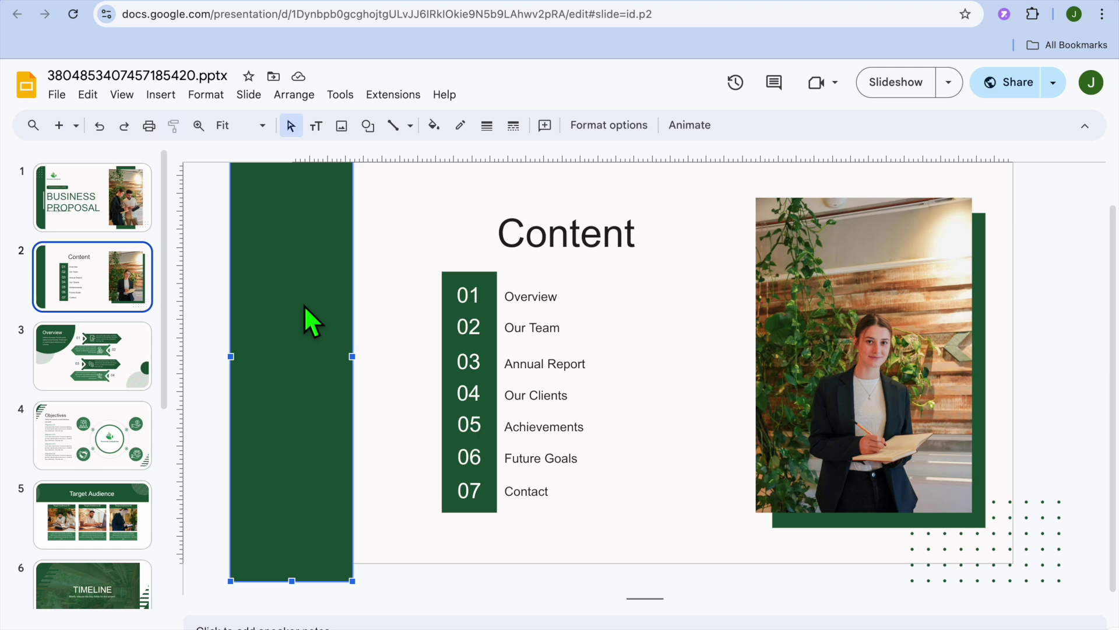
{"action": "scroll", "coordinate": [304, 306], "scroll_direction": "up", "scroll_amount": 2}
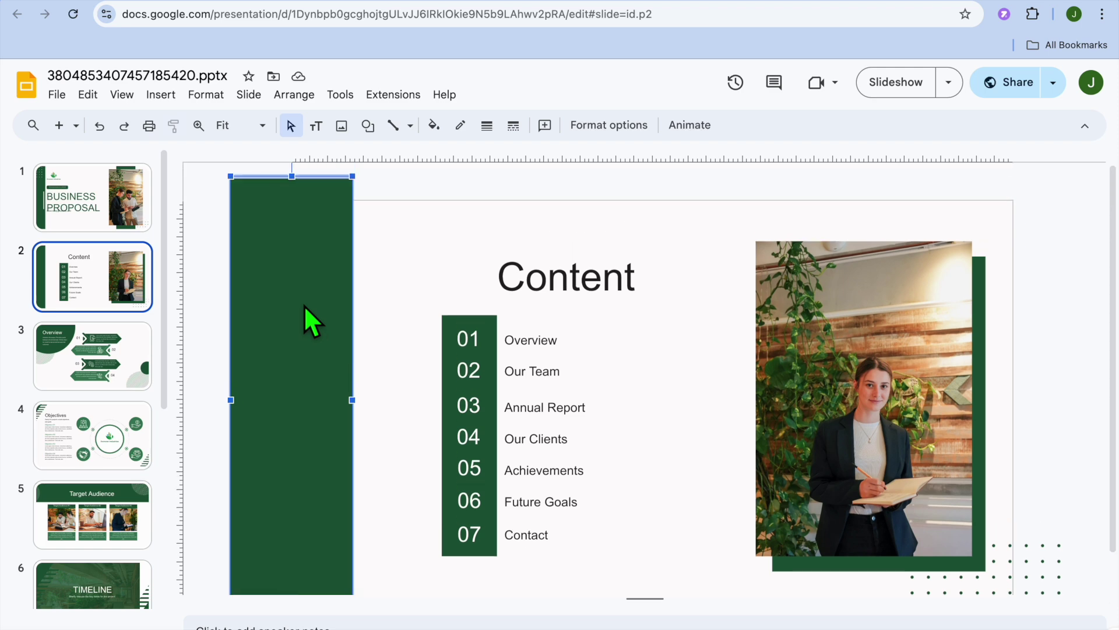
Step: Present the converted deck full screen, starting on the Content slide
{"action": "left_click", "coordinate": [907, 95]}
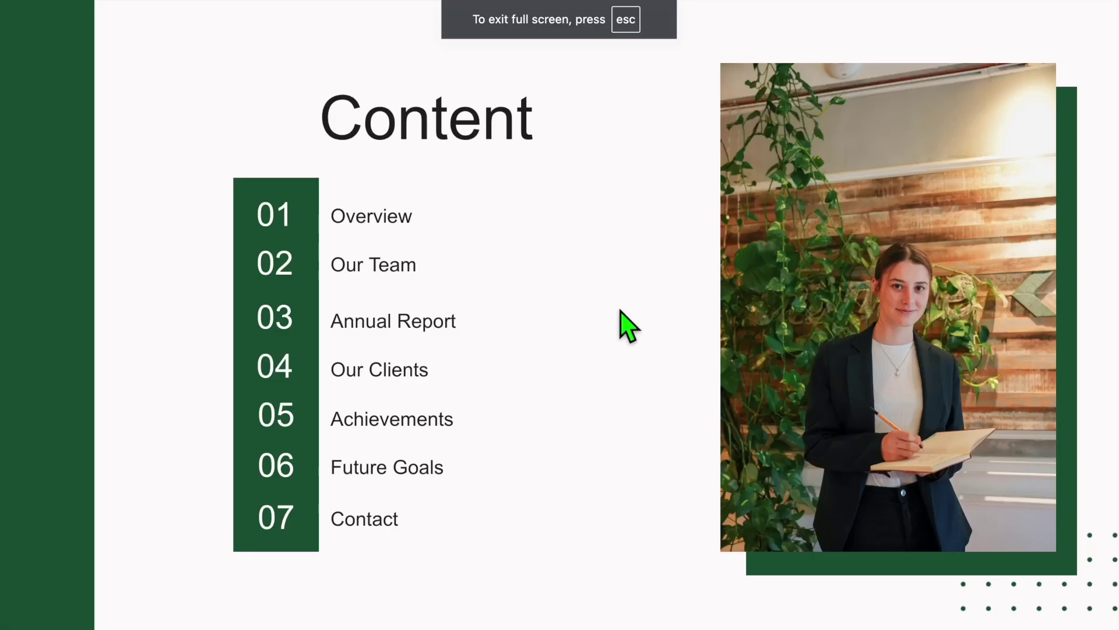